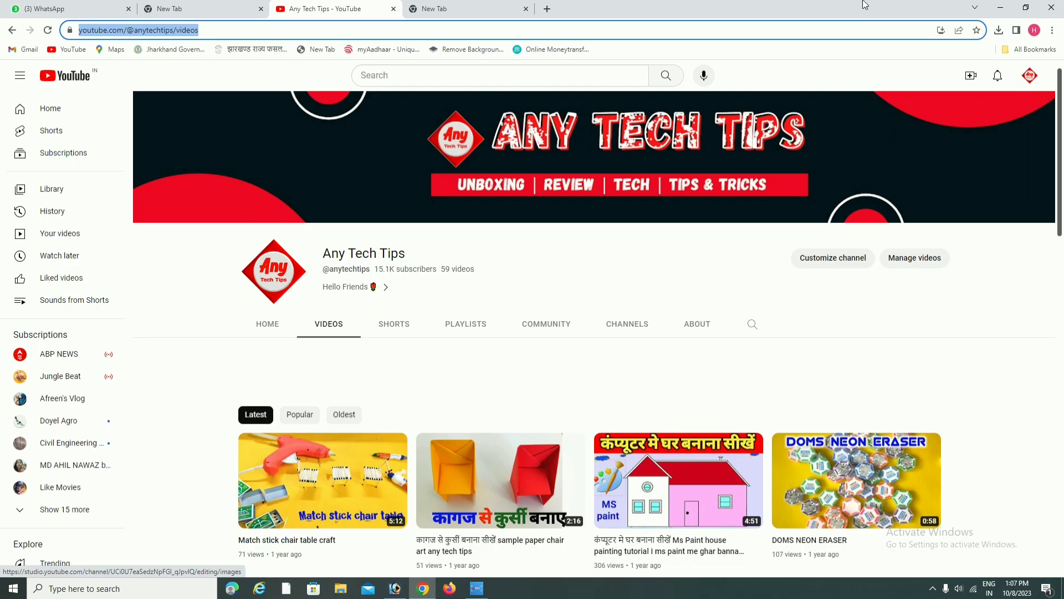
Minimise the Chrome YouTube window and bring up the desktop's context menu.
left_click(1001, 7)
right_click(517, 248)
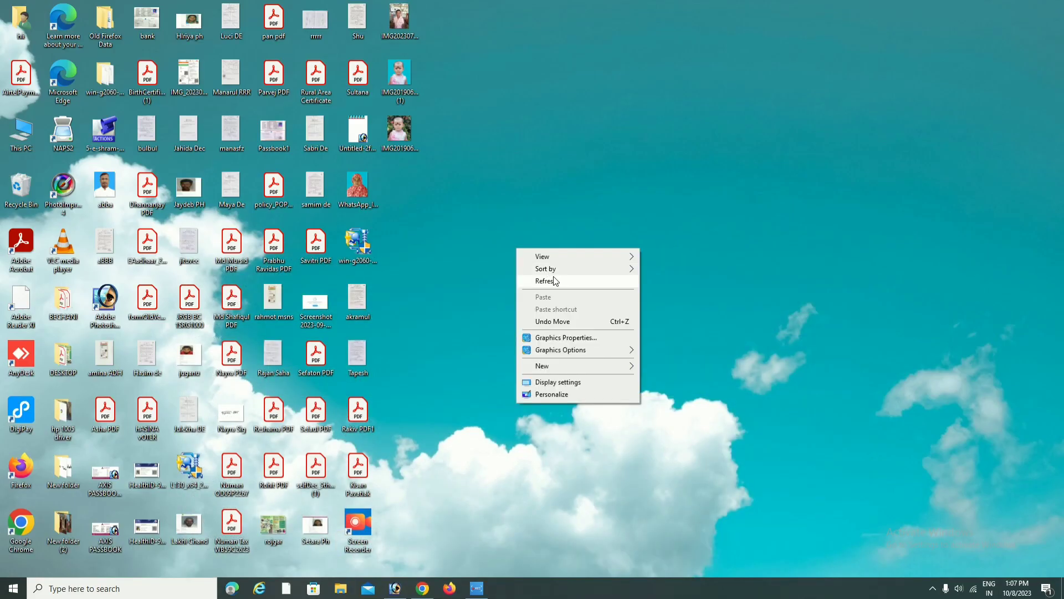
Refresh the desktop and open IMG20190606154038.jpg in Photoshop via its desktop icon.
left_click(550, 280)
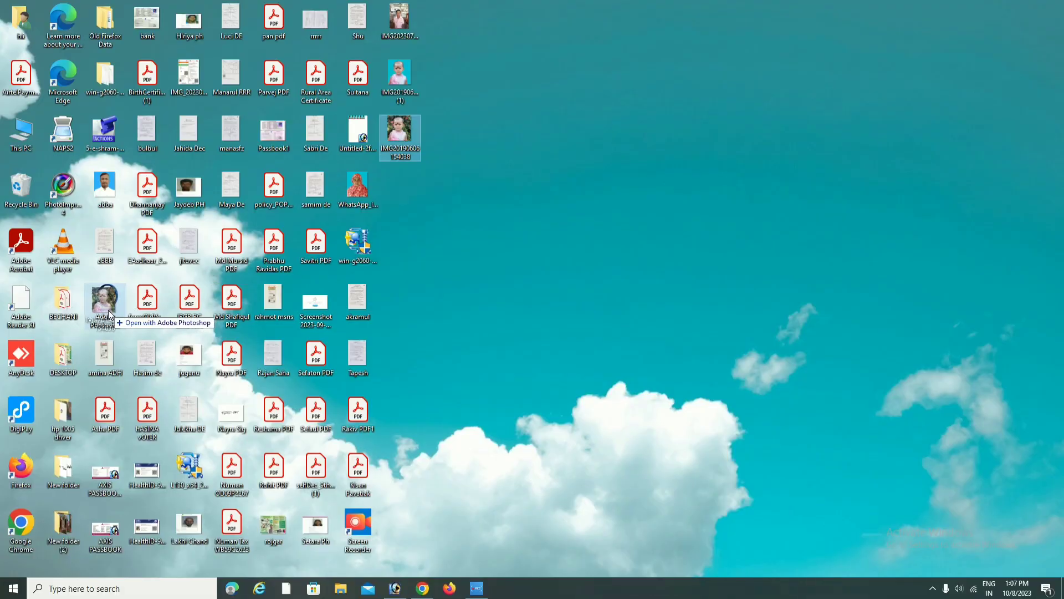
left_click_drag(403, 138, 107, 308)
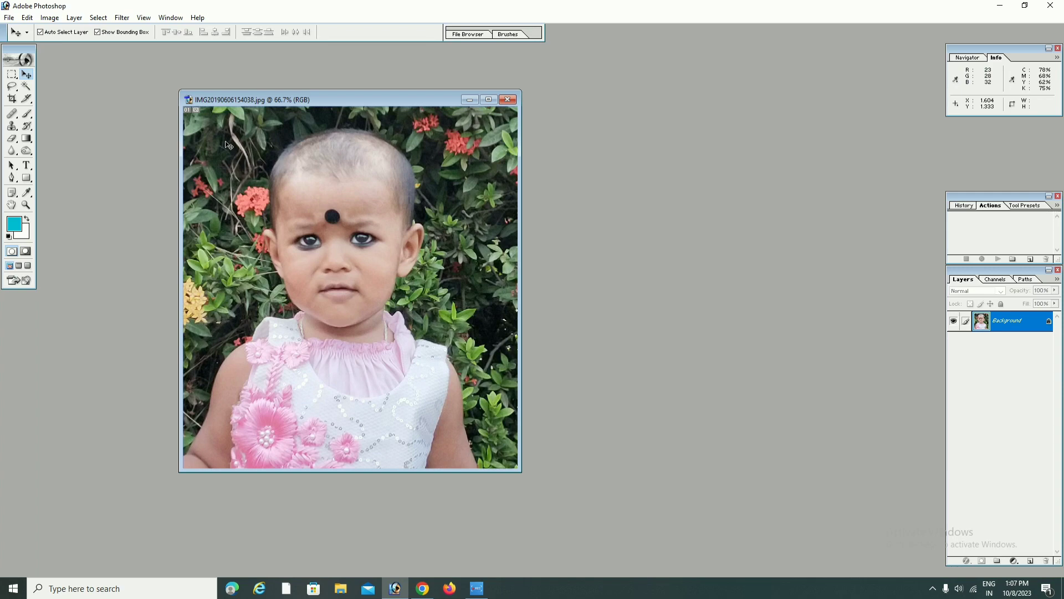
Brighten the child's photo slightly with a small Curves lift.
left_click(49, 17)
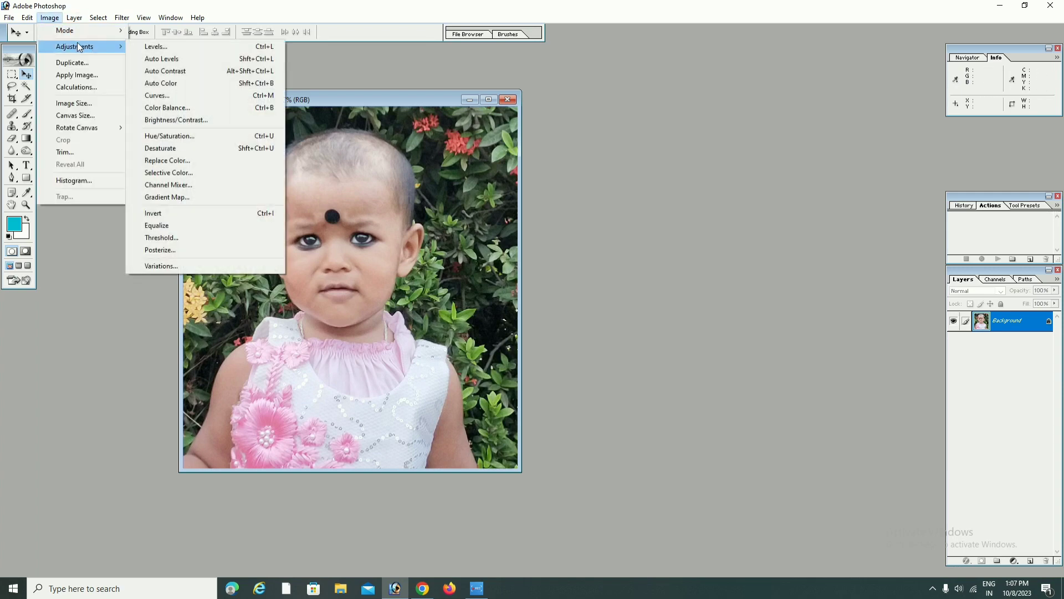
mouse_move(75, 47)
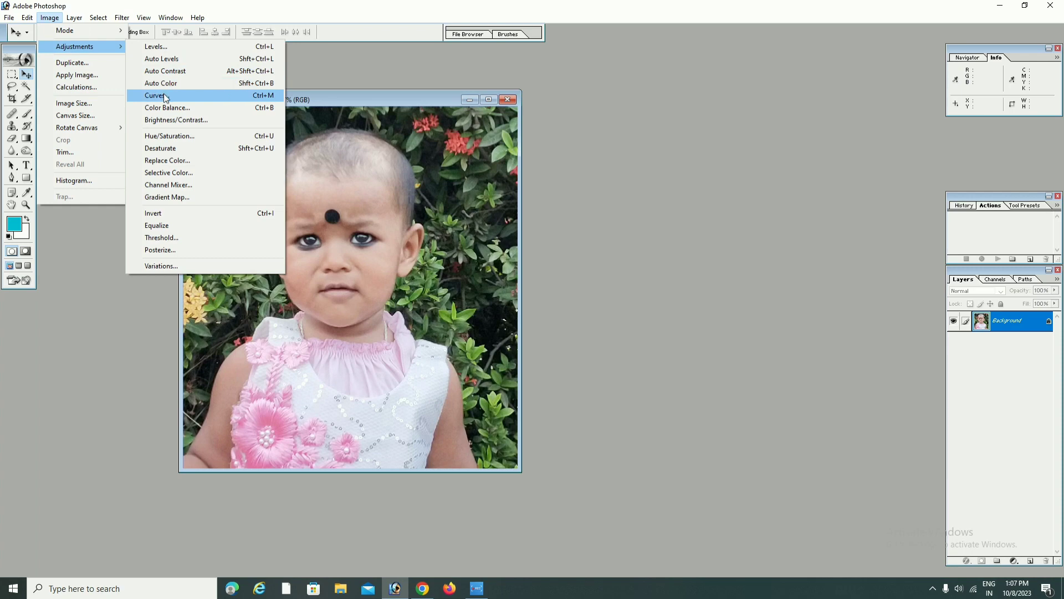
left_click(164, 95)
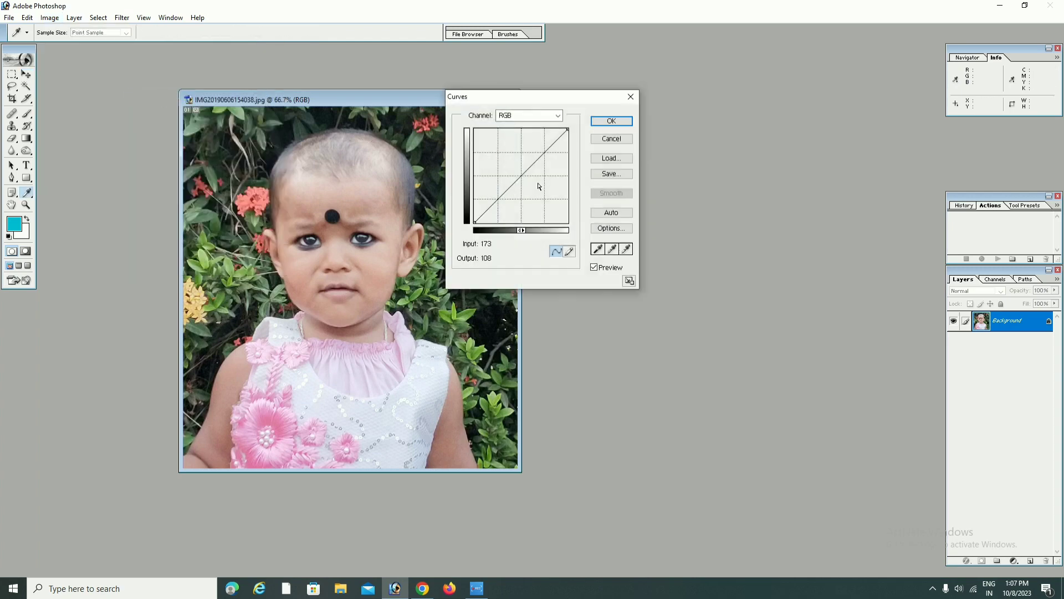
left_click_drag(521, 175, 523, 171)
left_click(612, 121)
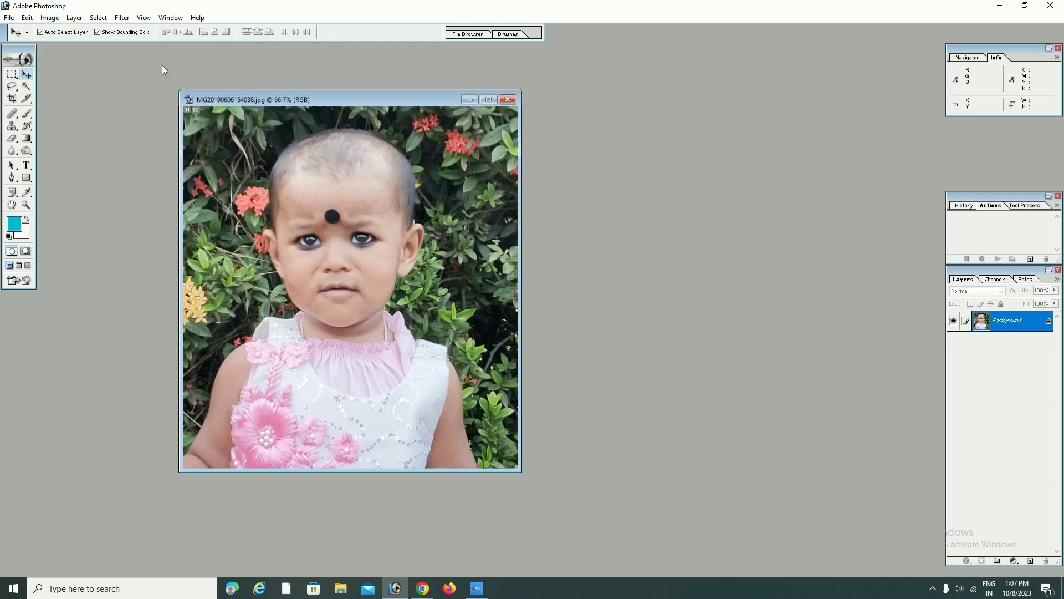
Save the photo as a JPEG over the original file, accepting the quality settings.
left_click(8, 17)
left_click(53, 120)
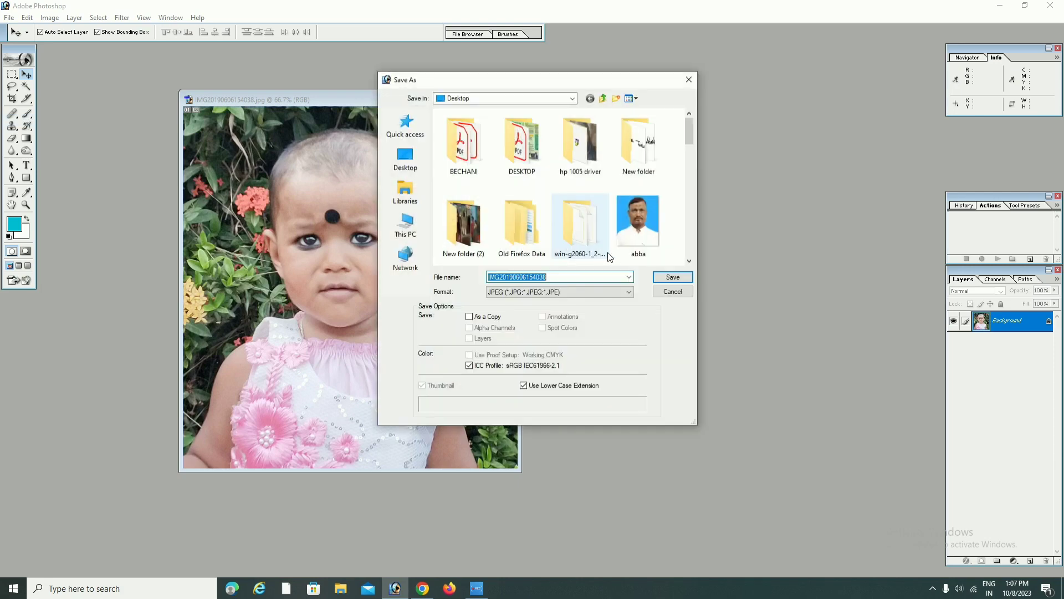
left_click(672, 276)
left_click(527, 217)
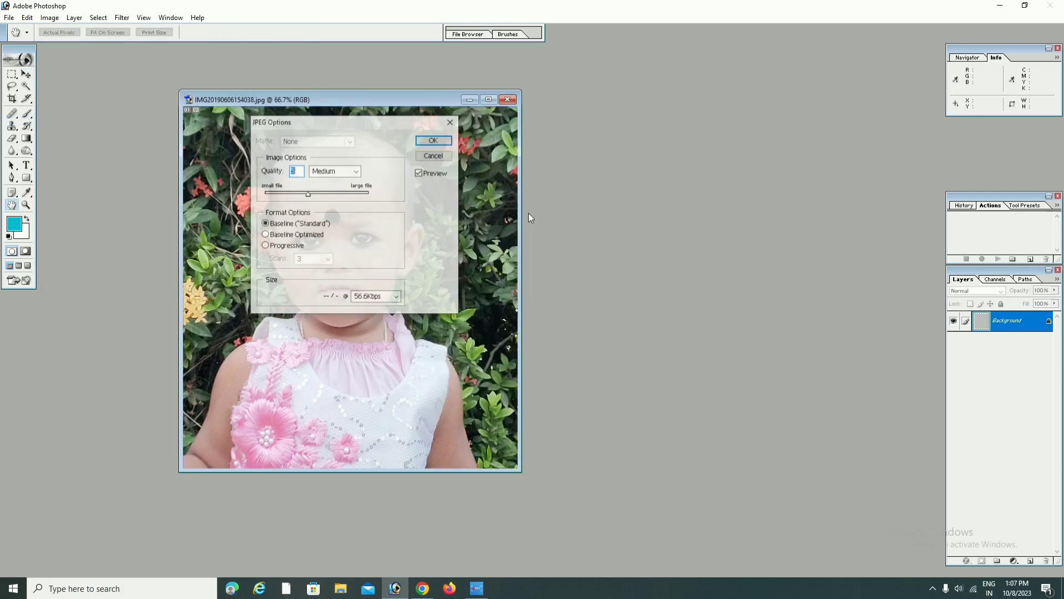
left_click(429, 141)
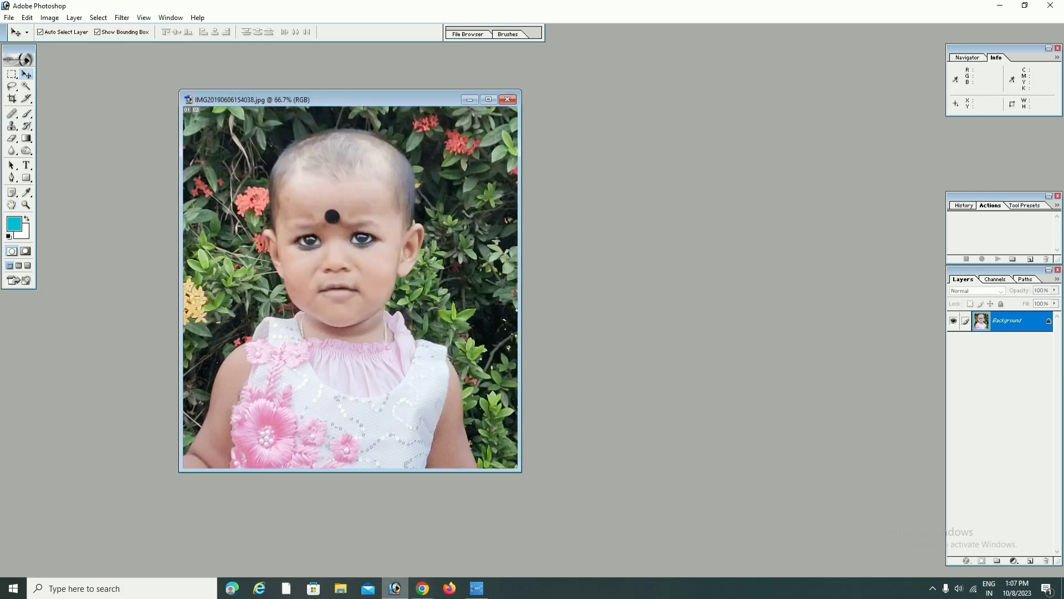
mouse_move(423, 588)
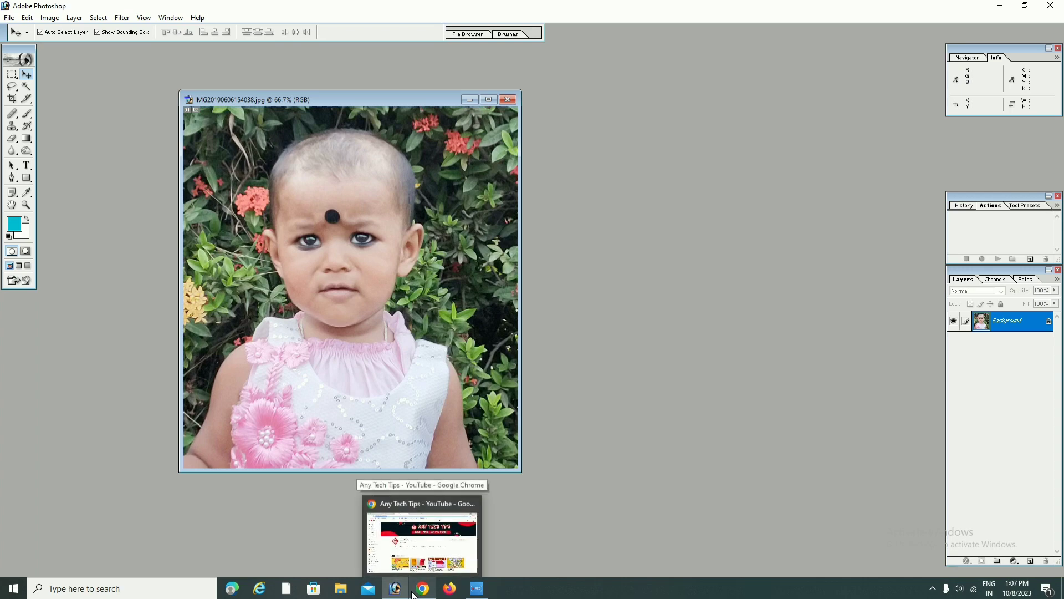
Bring Chrome forward and load remove.bg/upload in the empty new tab.
left_click(413, 594)
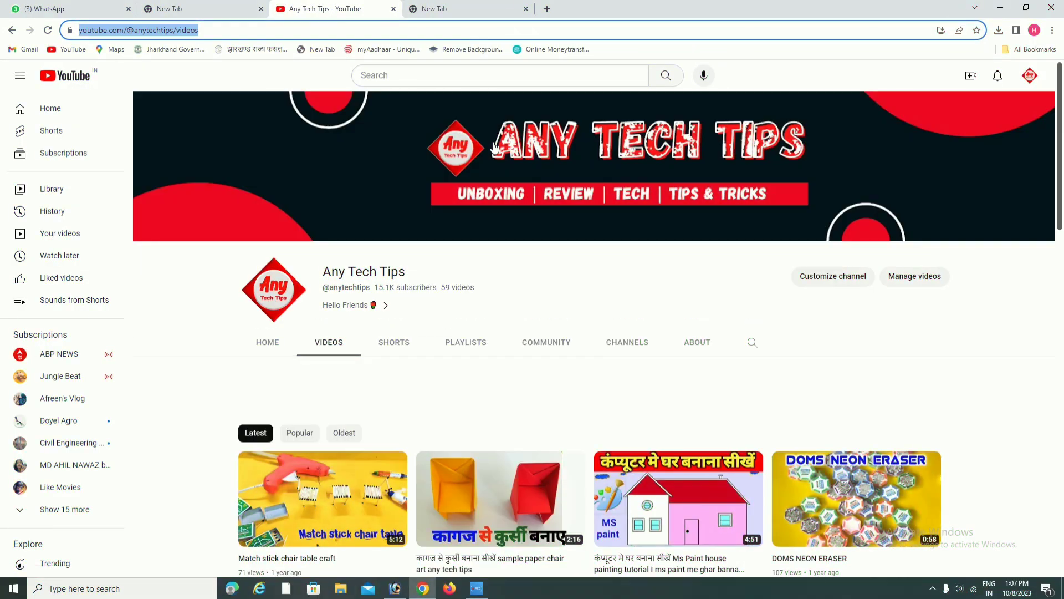
left_click(466, 9)
left_click(399, 29)
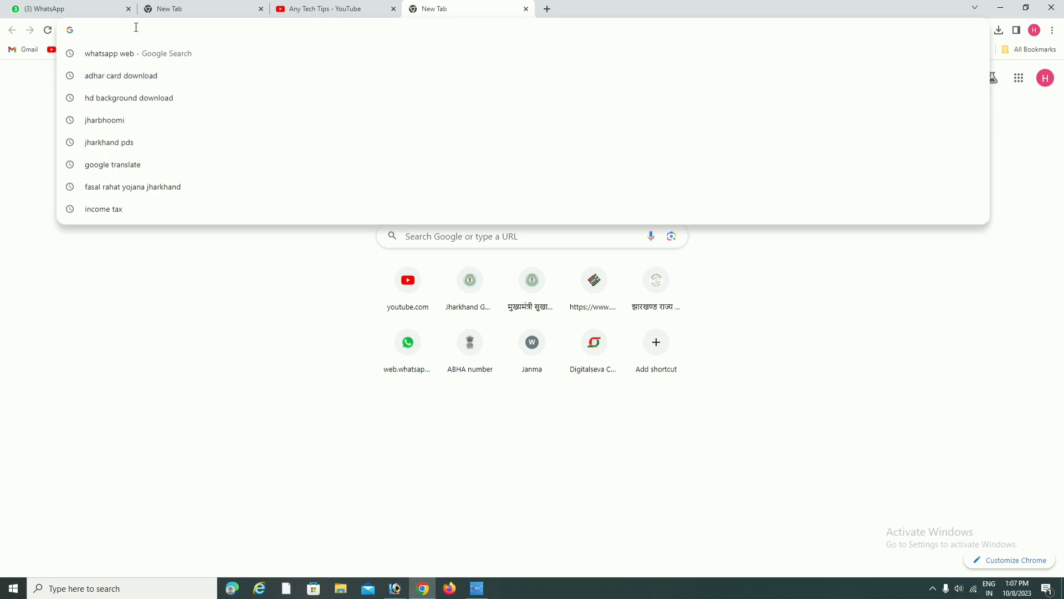
type("remove.bg/upload")
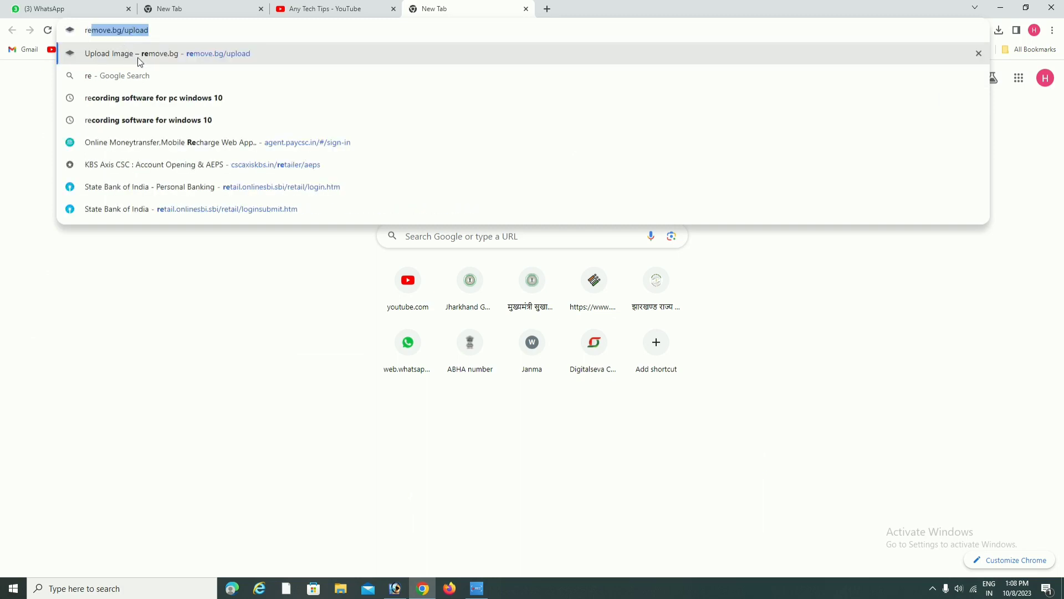
left_click(148, 59)
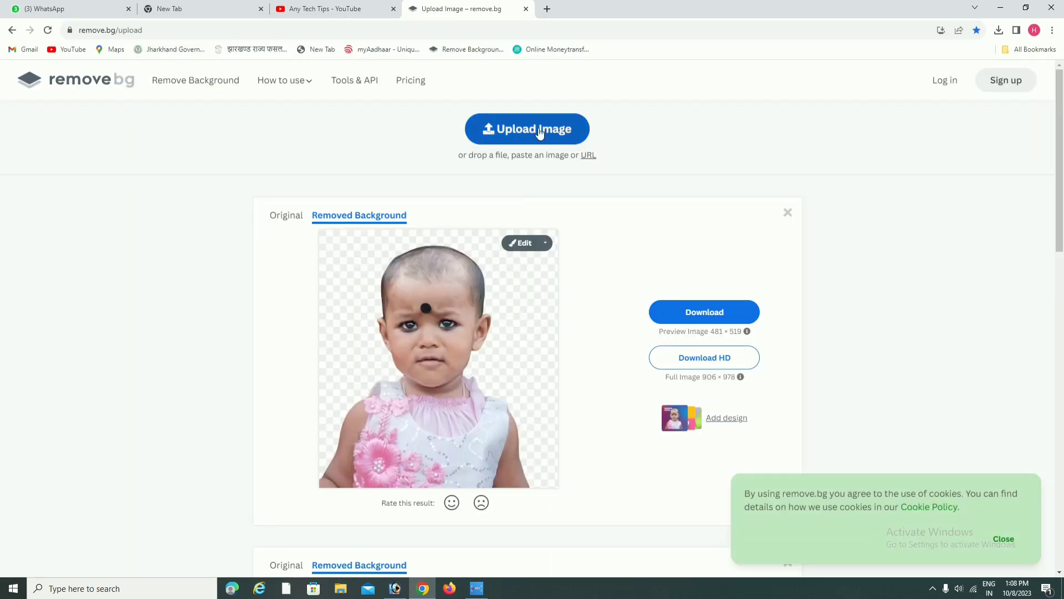
left_click(531, 130)
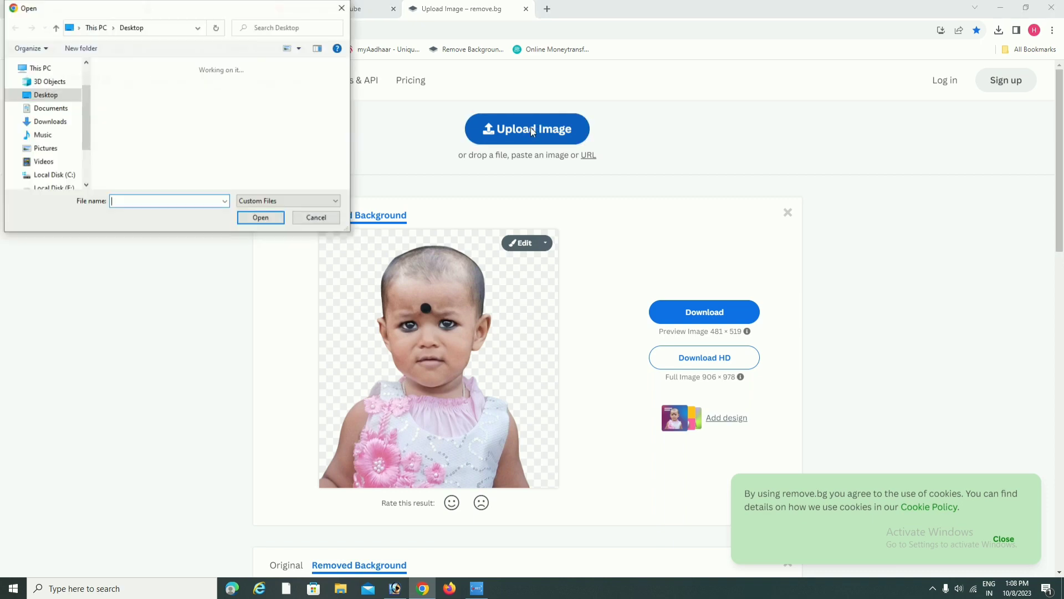
scroll(238, 156, "down", 3)
scroll(238, 155, "down", 3)
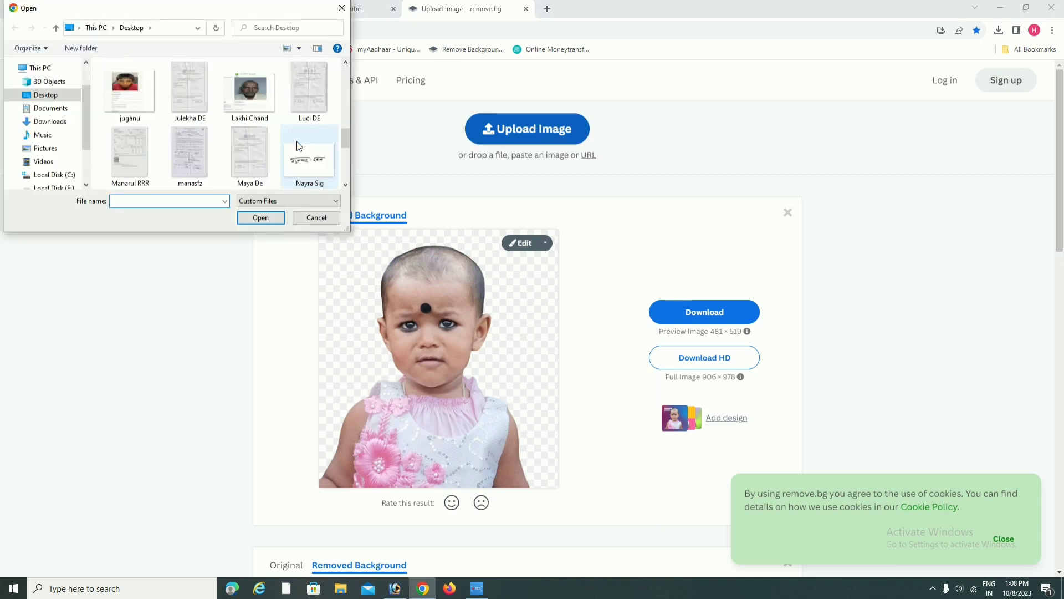
scroll(239, 155, "down", 2)
left_click(249, 92)
left_click(264, 218)
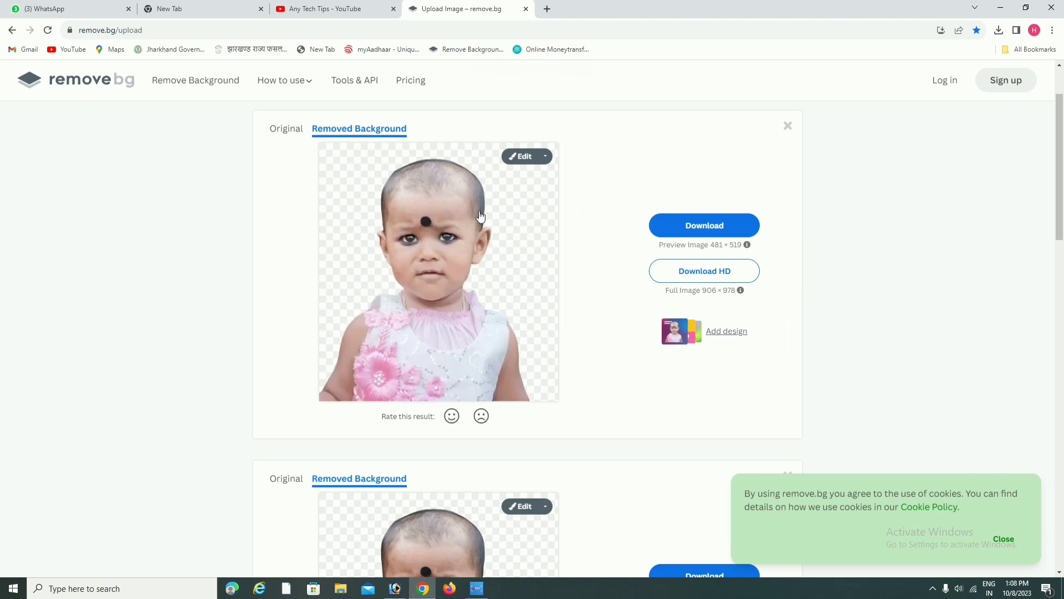
left_click(524, 158)
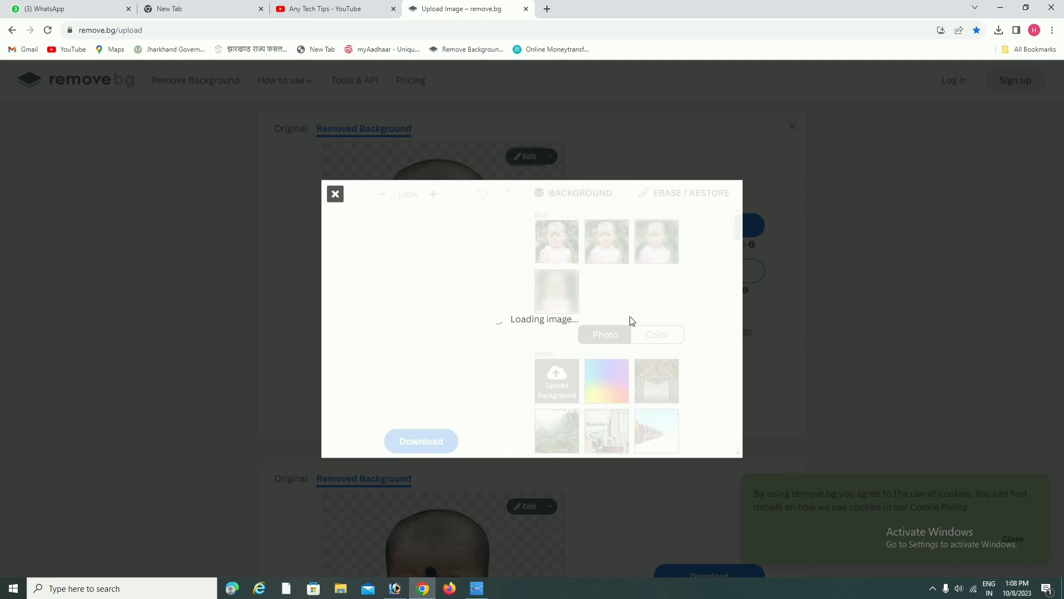
Apply the pink-to-orange gradient background behind the child.
scroll(665, 288, "down", 1)
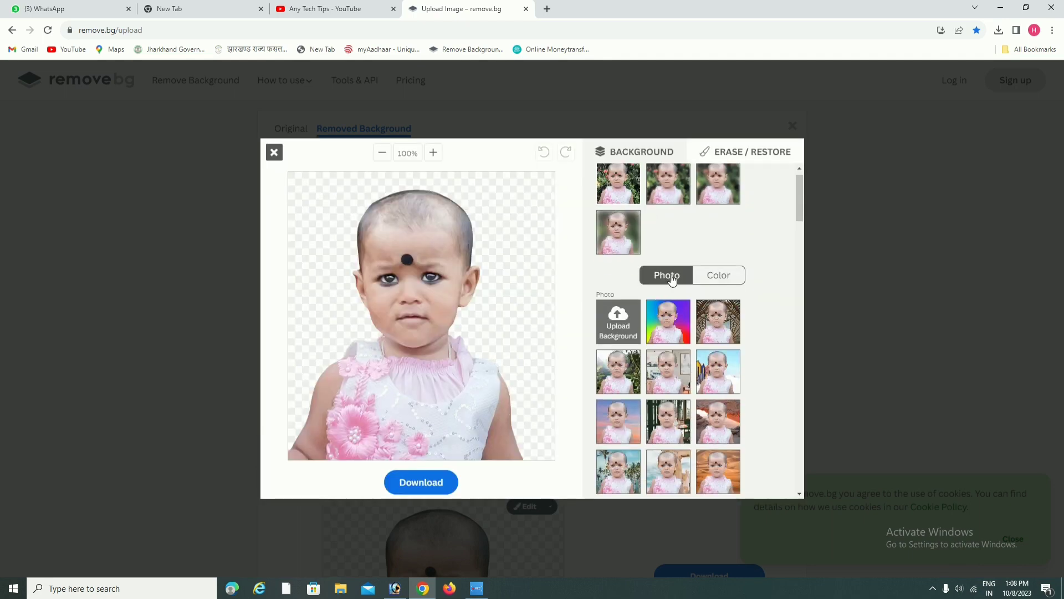
scroll(671, 327, "down", 2)
scroll(675, 348, "down", 2)
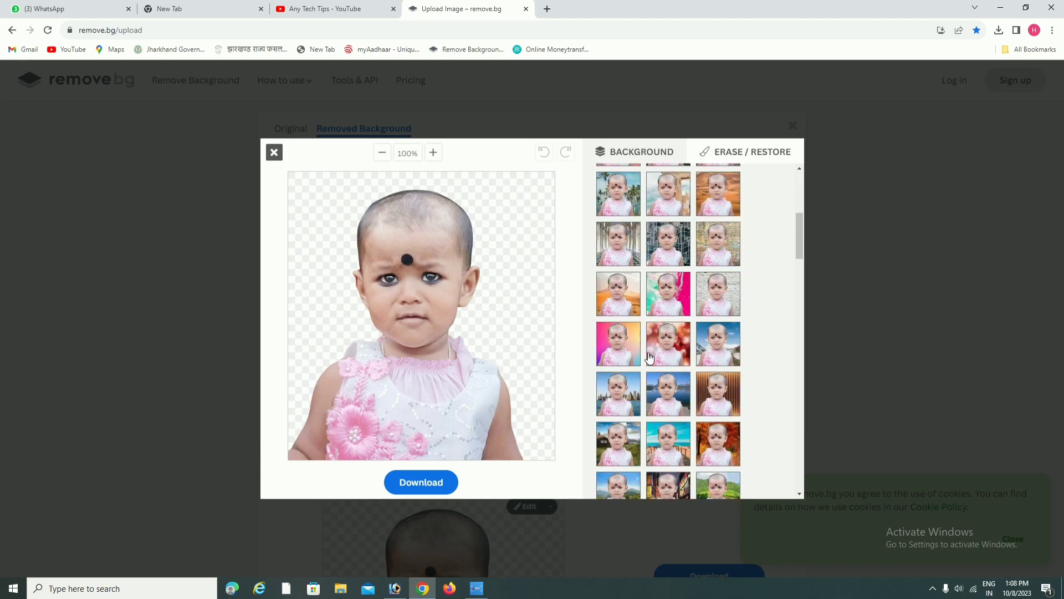
left_click(614, 356)
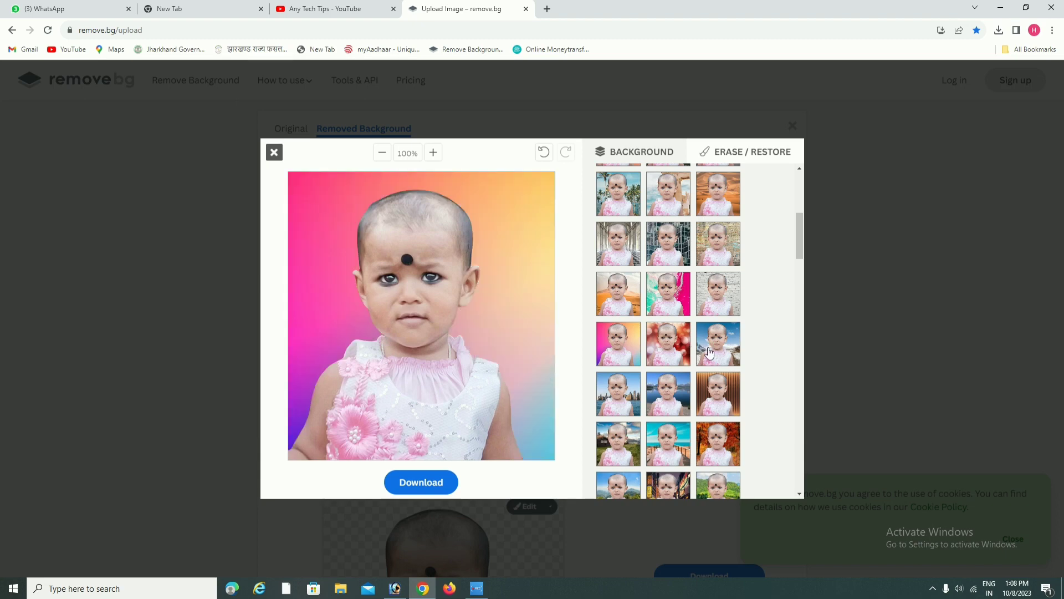
Download the gradient-background image as a PNG and dismiss the share prompt.
scroll(709, 352, "down", 3)
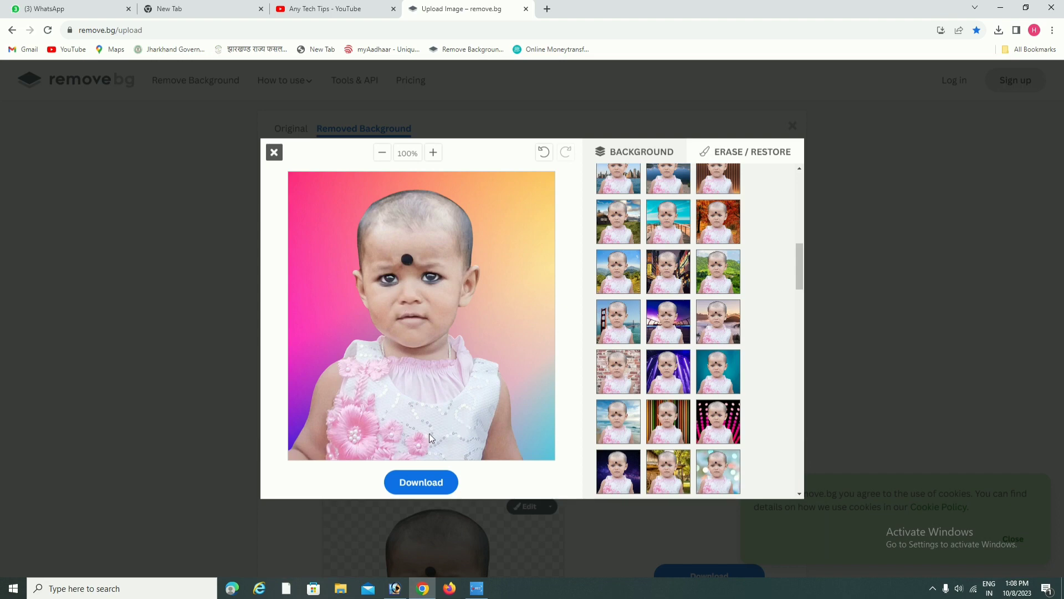
left_click(418, 482)
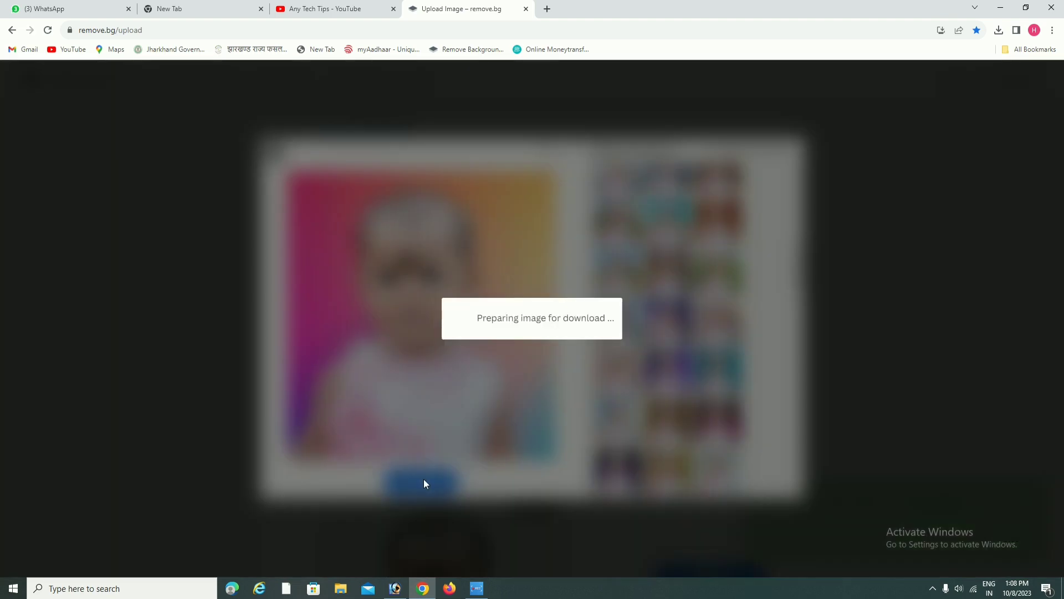
left_click(554, 339)
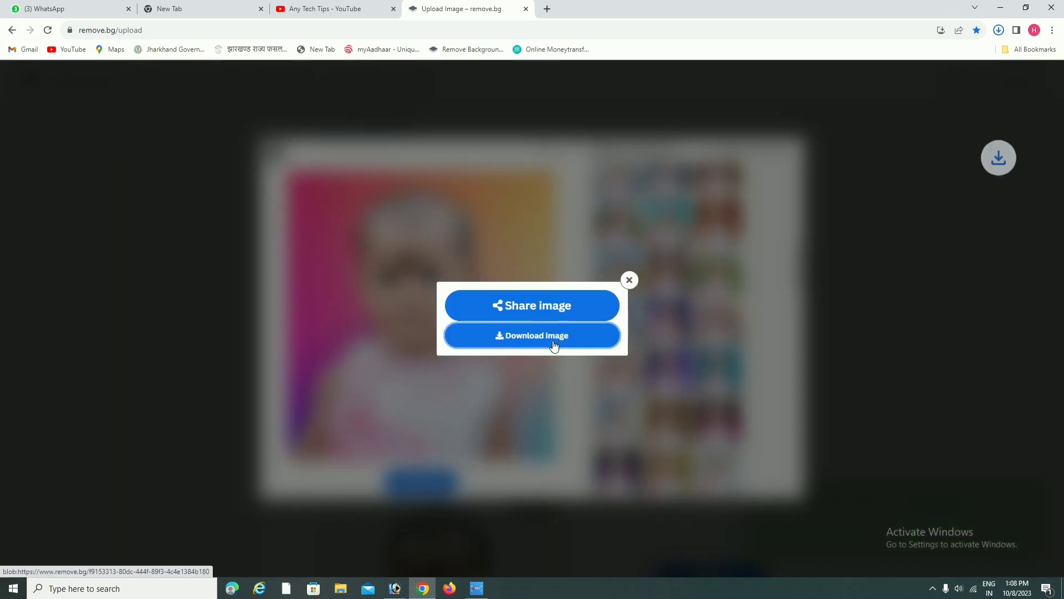
left_click(631, 282)
scroll(674, 279, "up", 1)
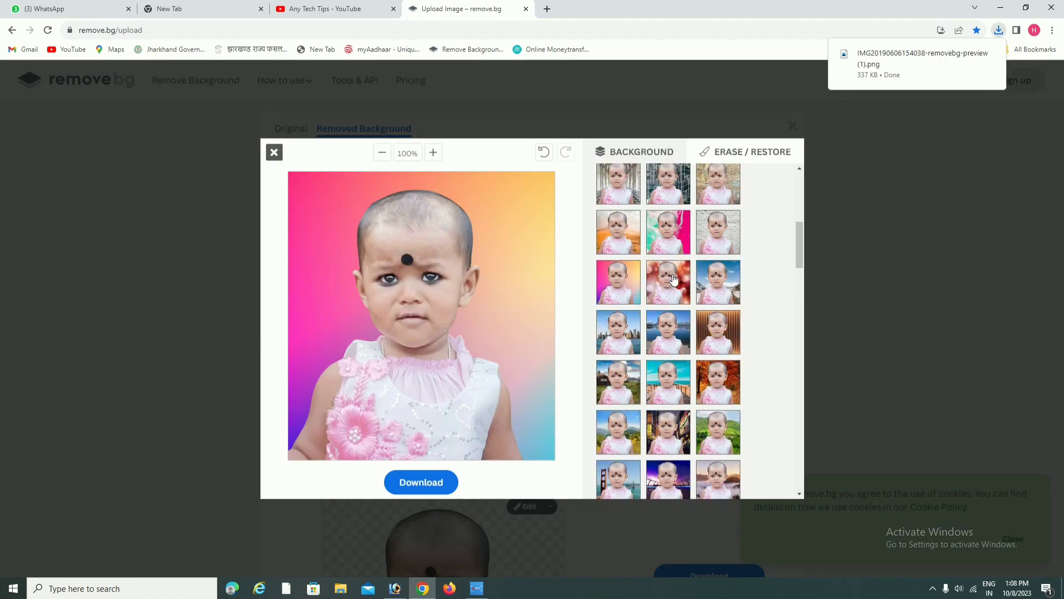
scroll(674, 279, "up", 5)
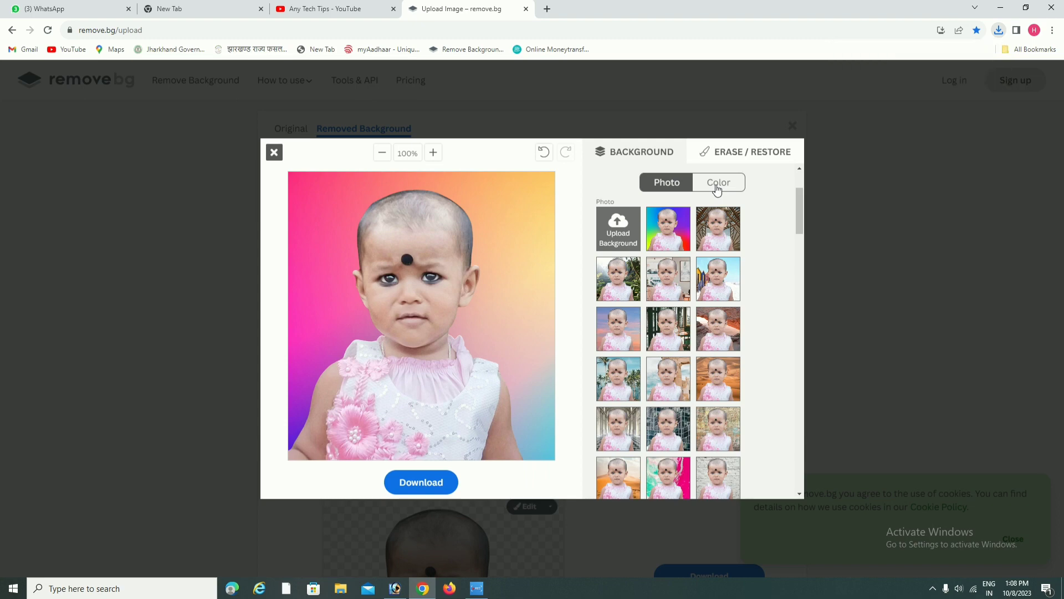
Give the child's photo a solid purple background from the Color swatches.
left_click(716, 184)
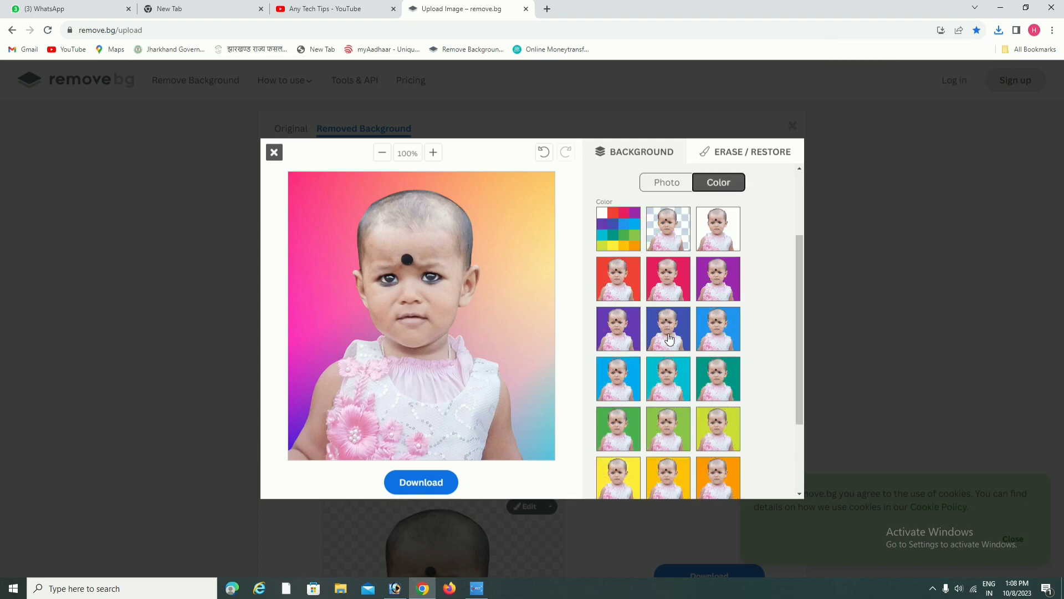
scroll(682, 382, "down", 2)
scroll(643, 310, "up", 3)
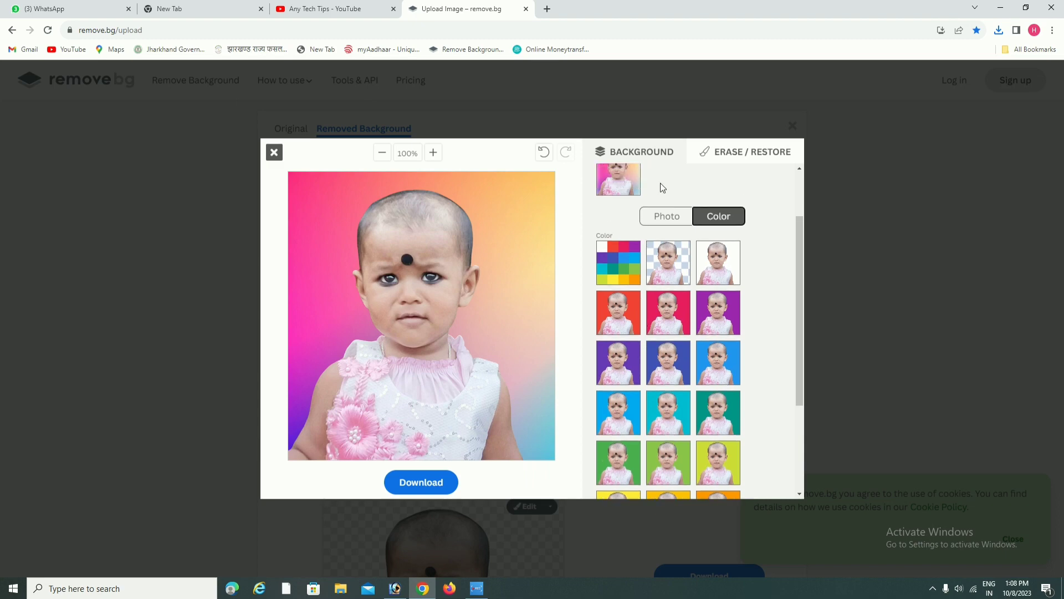
scroll(650, 231, "up", 1)
scroll(715, 349, "down", 2)
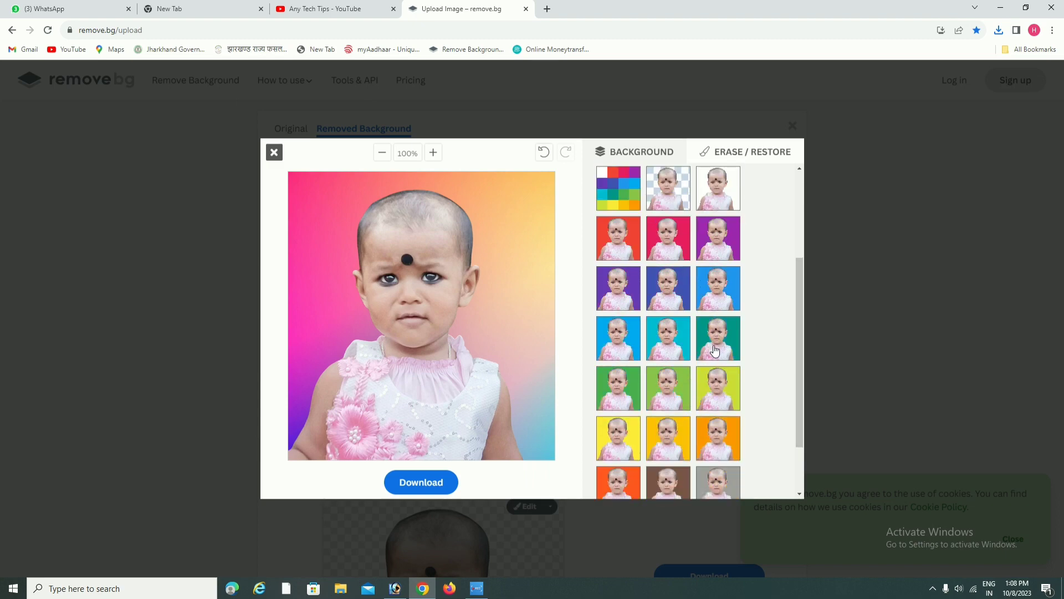
left_click(675, 345)
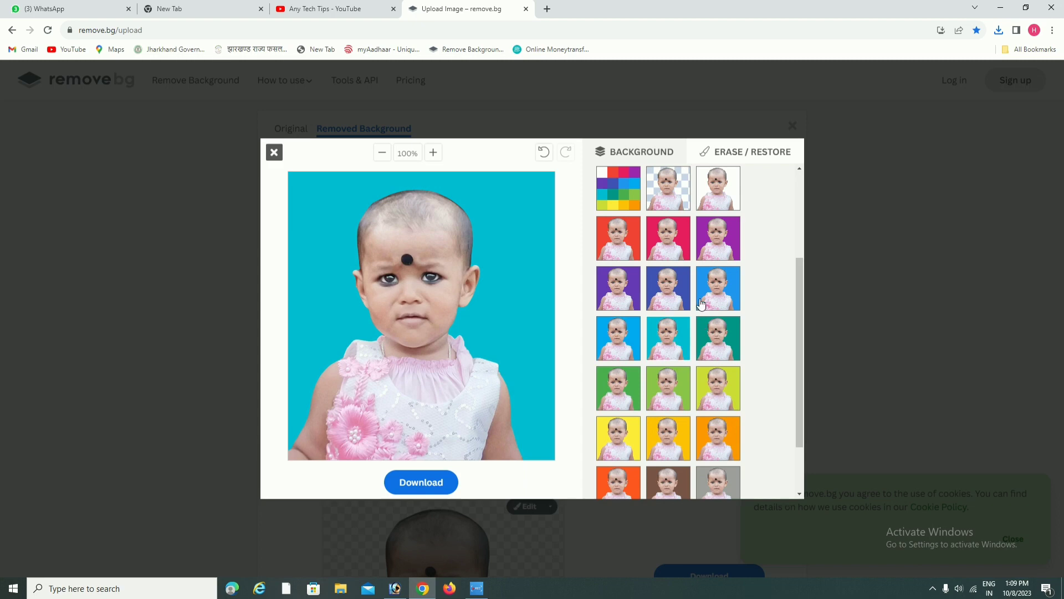
left_click(621, 299)
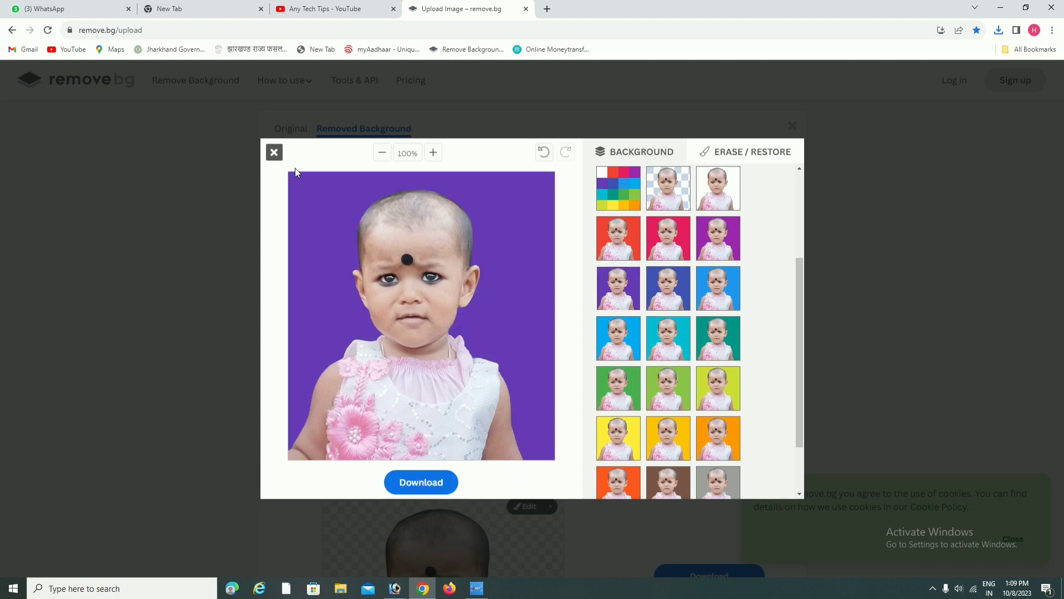
Download the purple-background PNG and open its Downloads folder.
left_click(421, 482)
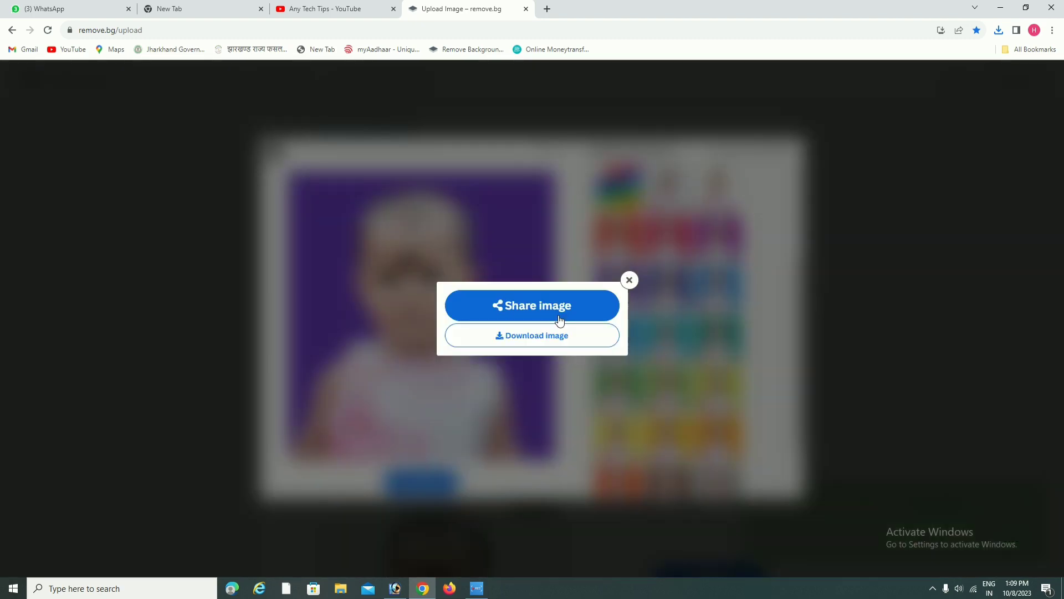
left_click(543, 337)
left_click(629, 280)
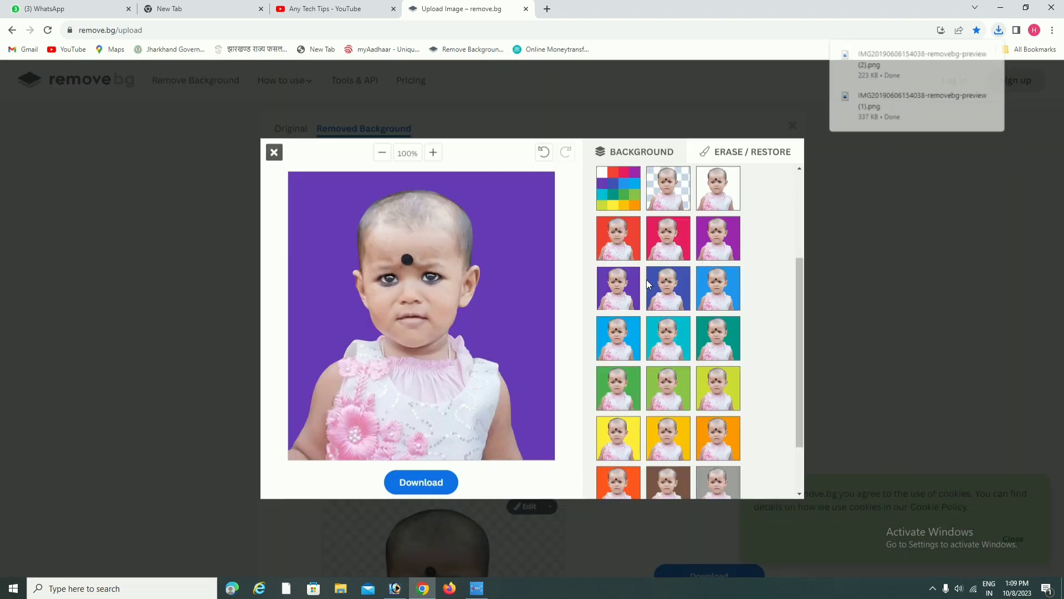
left_click(973, 55)
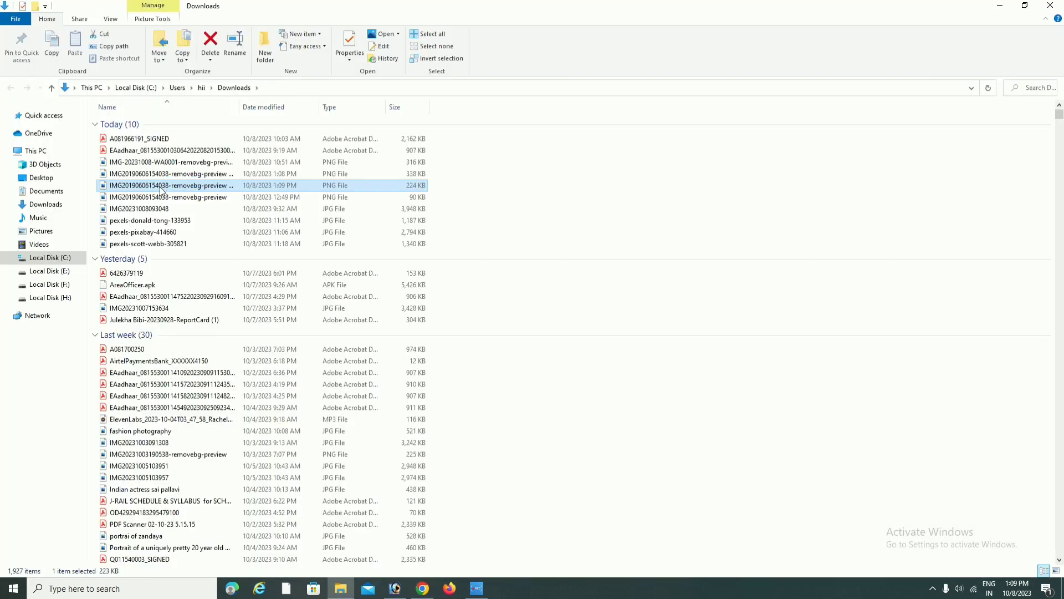
Copy both removebg-preview PNGs to the desktop, replacing the older same-named file.
left_click(156, 176, "ctrl")
right_click(155, 175)
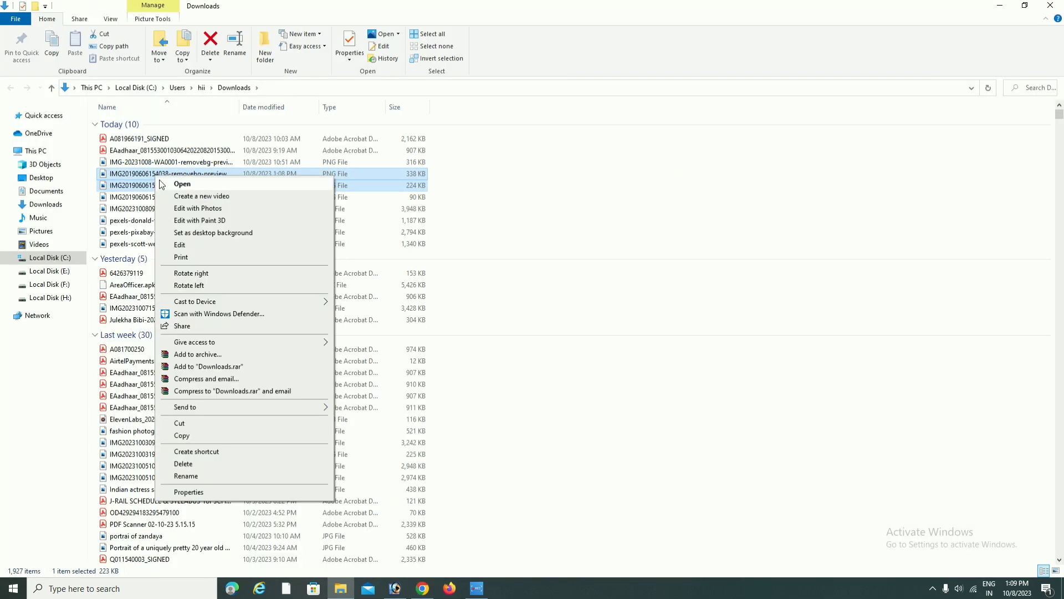
left_click(189, 435)
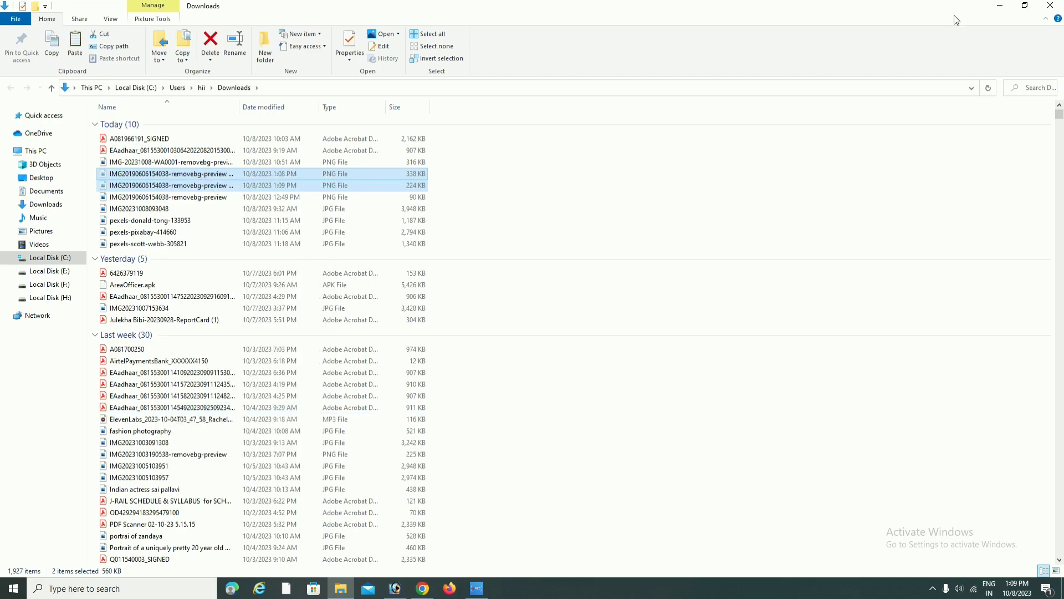
left_click(1001, 5)
left_click(1000, 6)
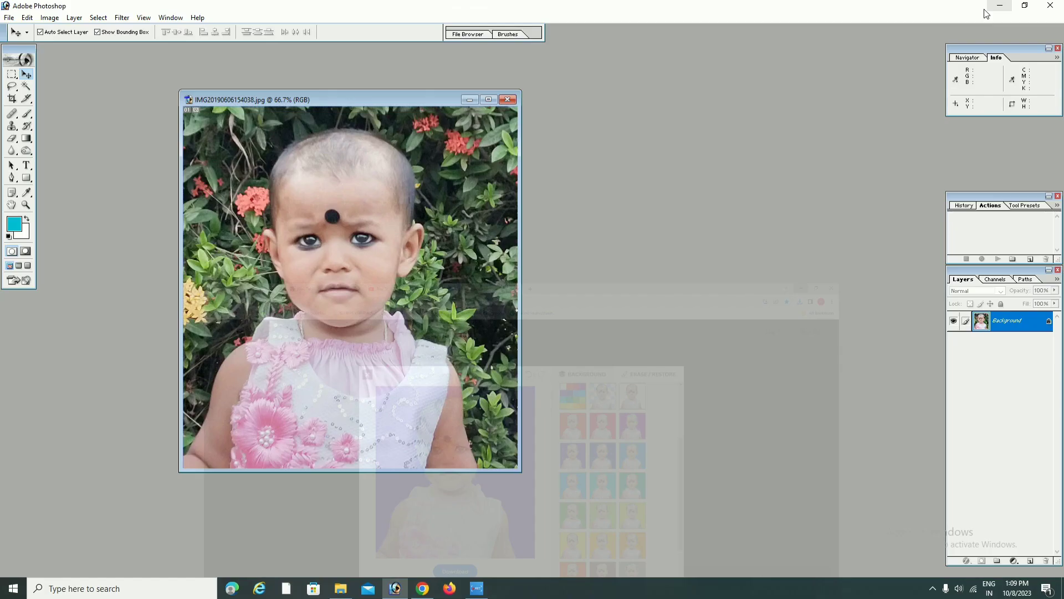
left_click(1000, 5)
right_click(586, 250)
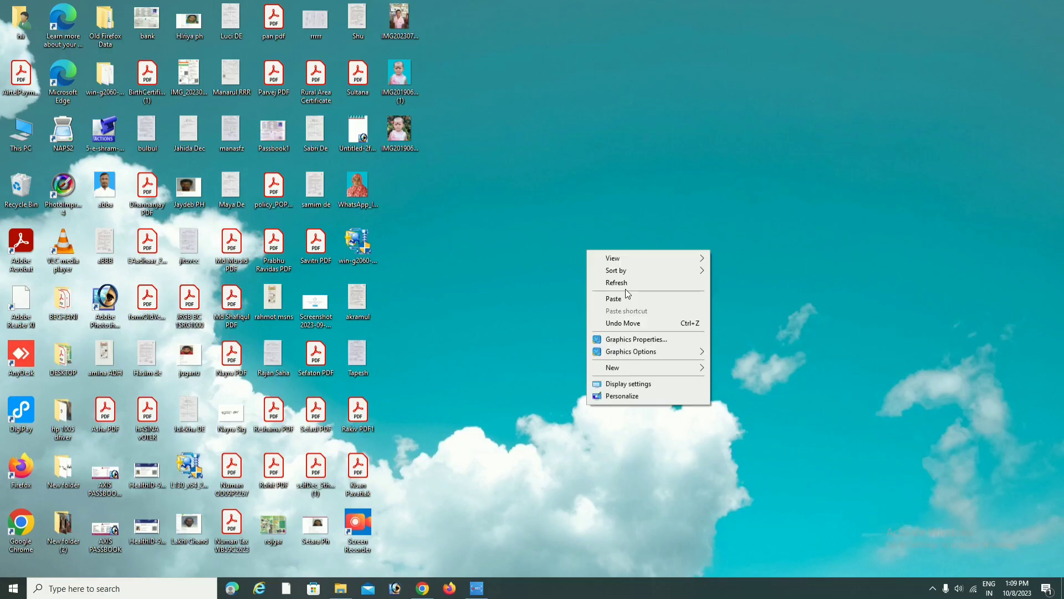
left_click(626, 303)
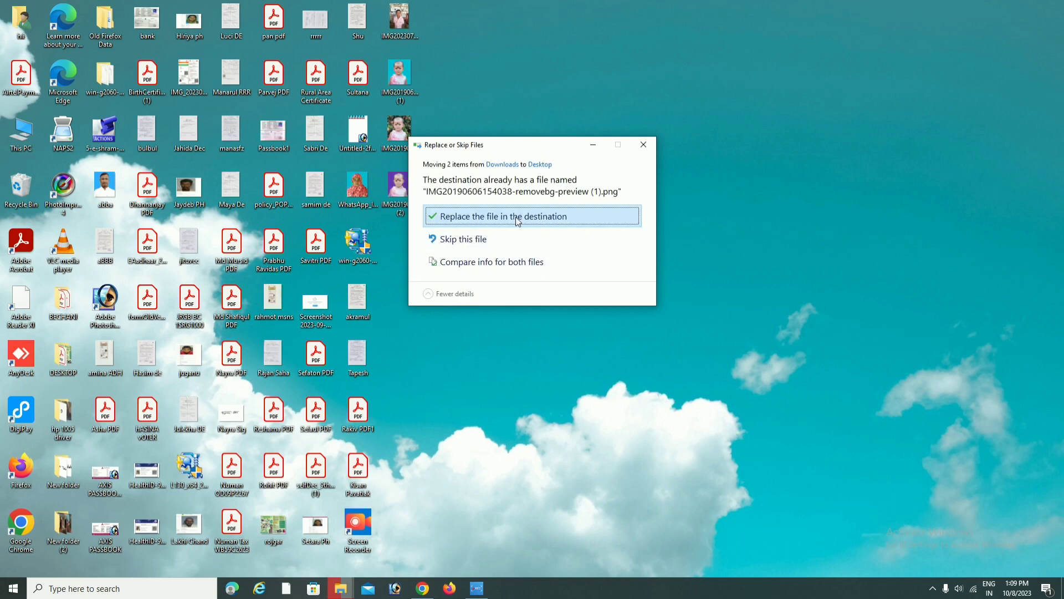
left_click(515, 217)
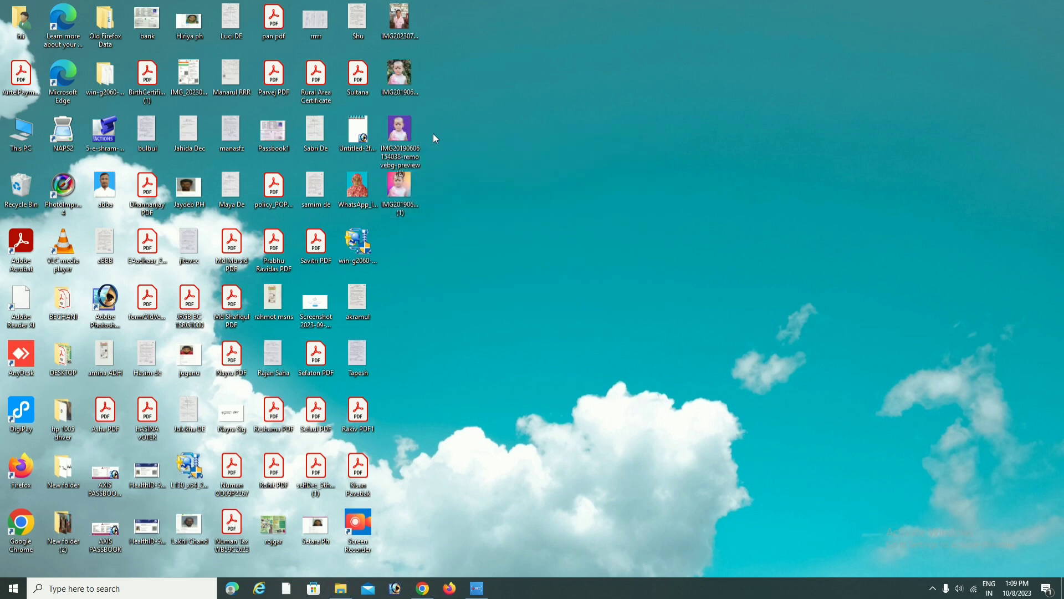
Open both PNGs in Photoshop and size the gradient photo to 300 ppi, 1.4 inches high.
left_click_drag(399, 189, 110, 303)
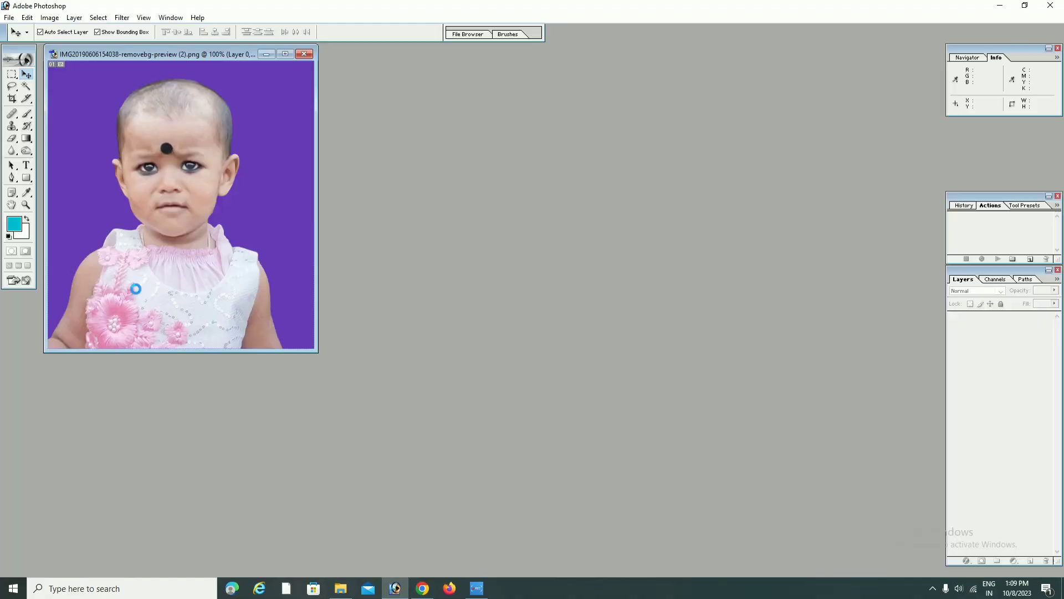
mouse_move(131, 59)
left_mouse_down()
mouse_move(308, 102)
mouse_move(329, 95)
left_mouse_up()
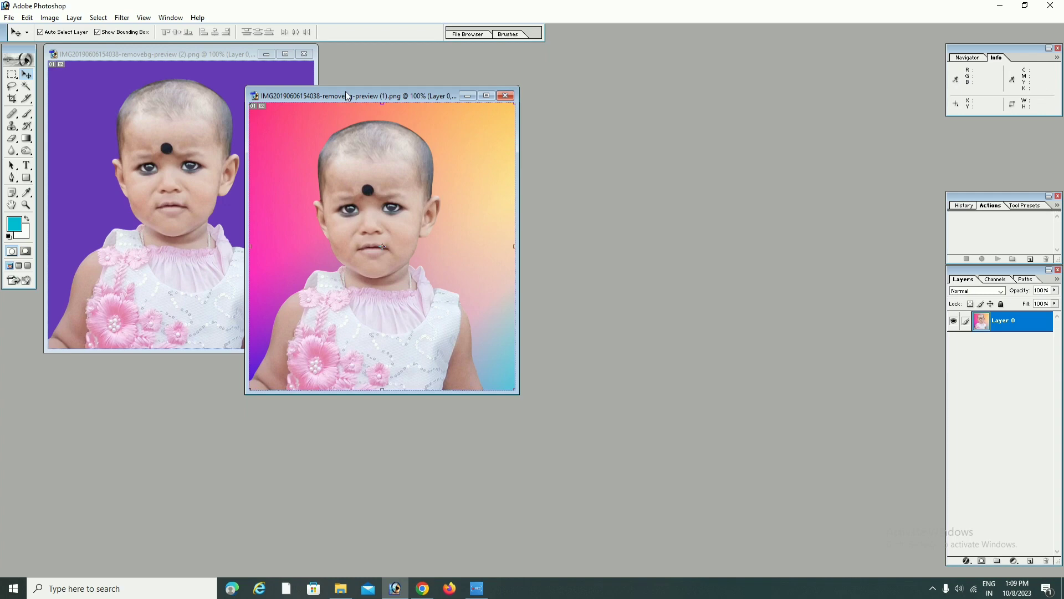
right_click(345, 92)
left_click(373, 111)
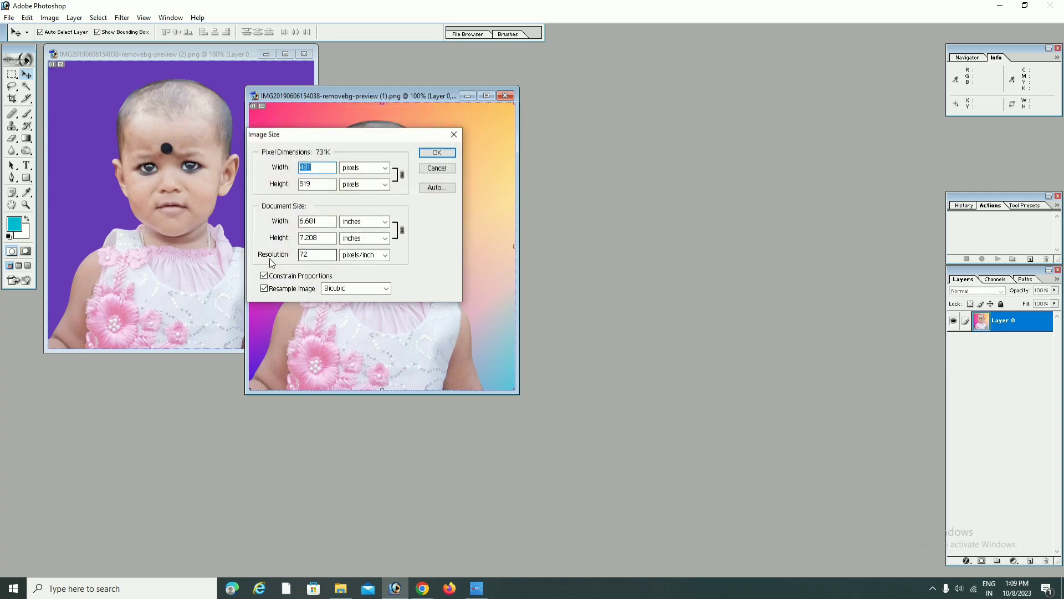
left_click(280, 259)
type("300")
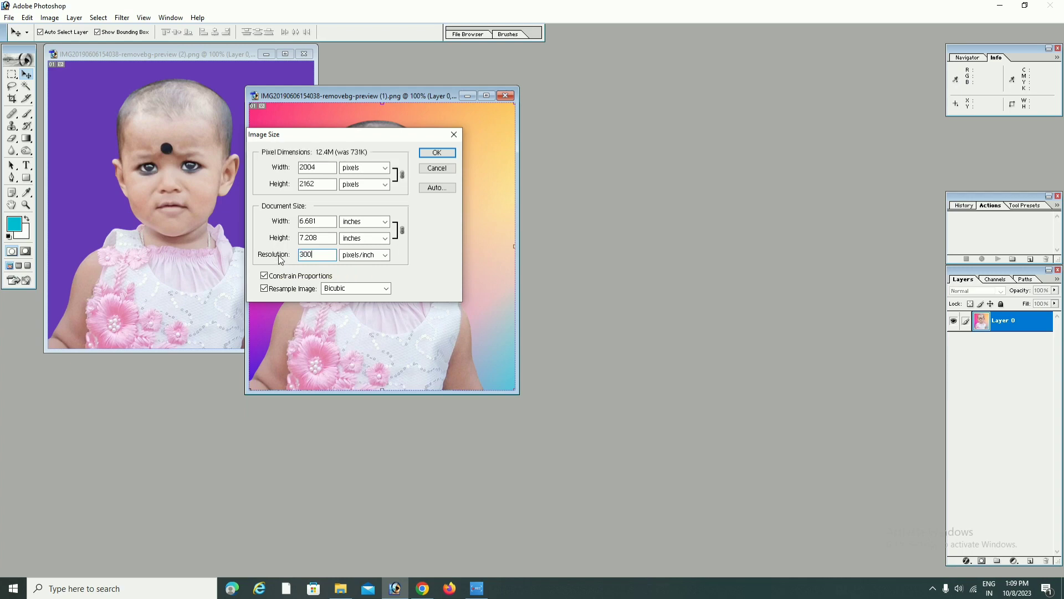
left_click(279, 244)
type("1")
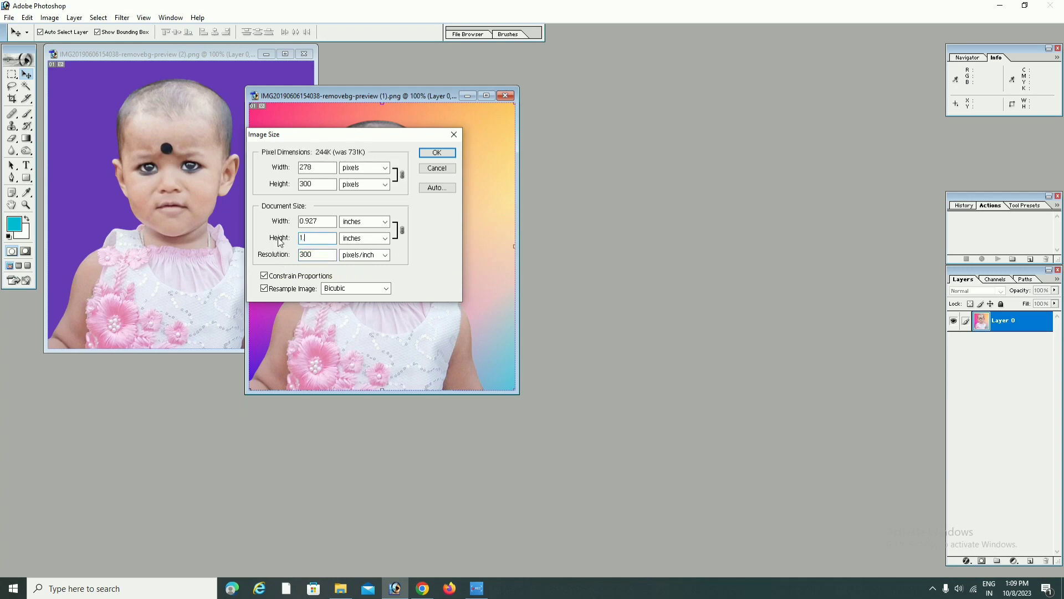
type(".4")
Apply the new image size and place the gradient photo's window beside the purple one.
left_click(438, 155)
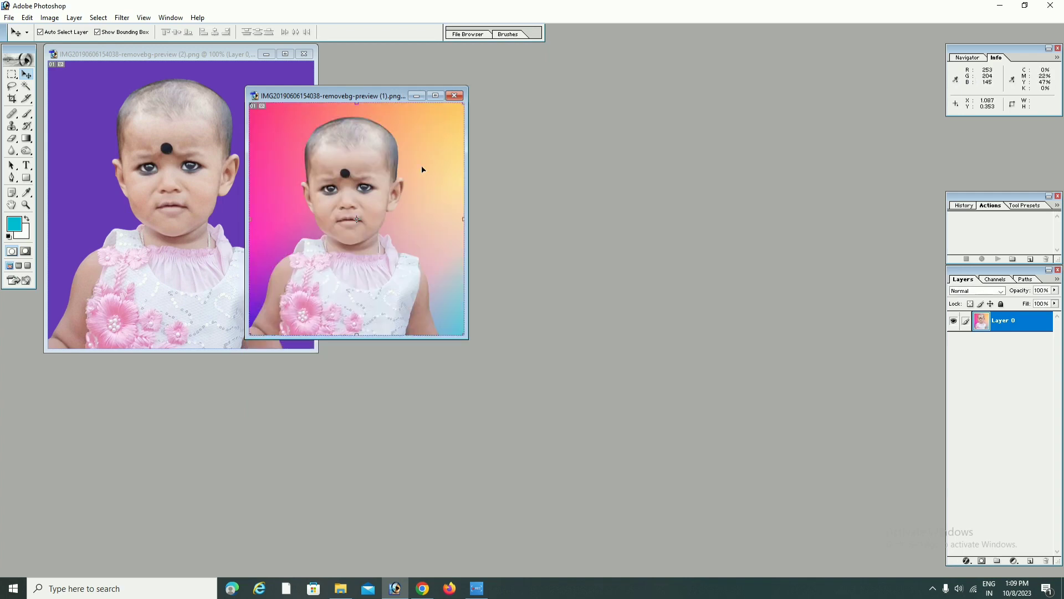
left_click_drag(311, 95, 191, 119)
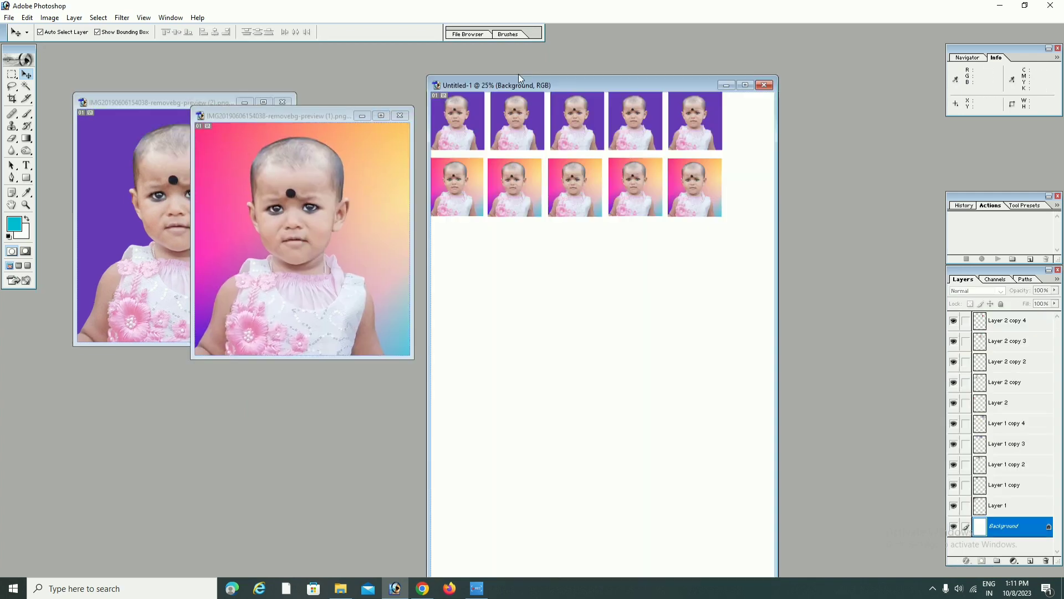